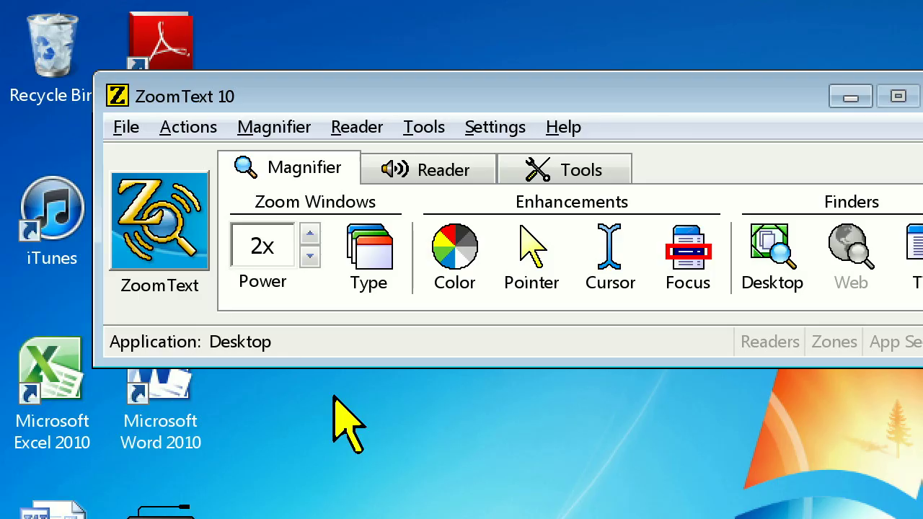
- Show ZoomText's Tools page and switch on the Background Reader (BgRdr) in the Listening group
left_click(624, 167)
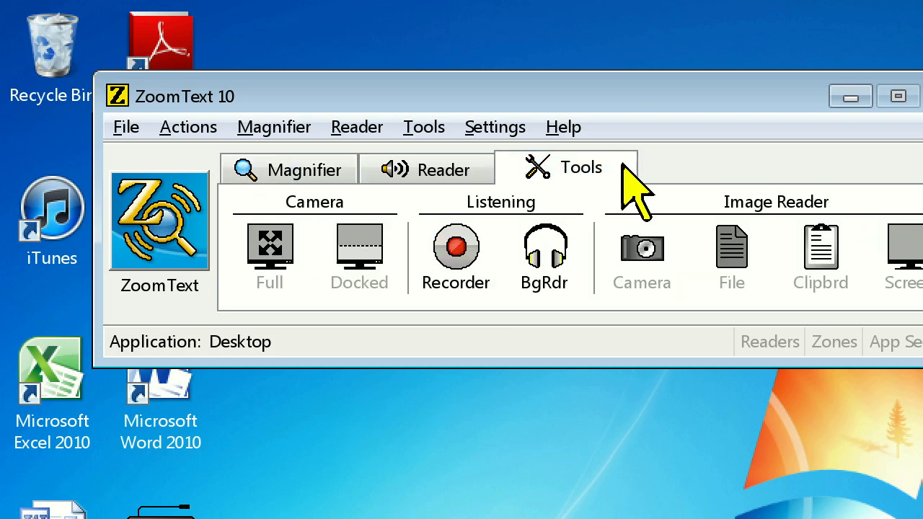
left_click(560, 292)
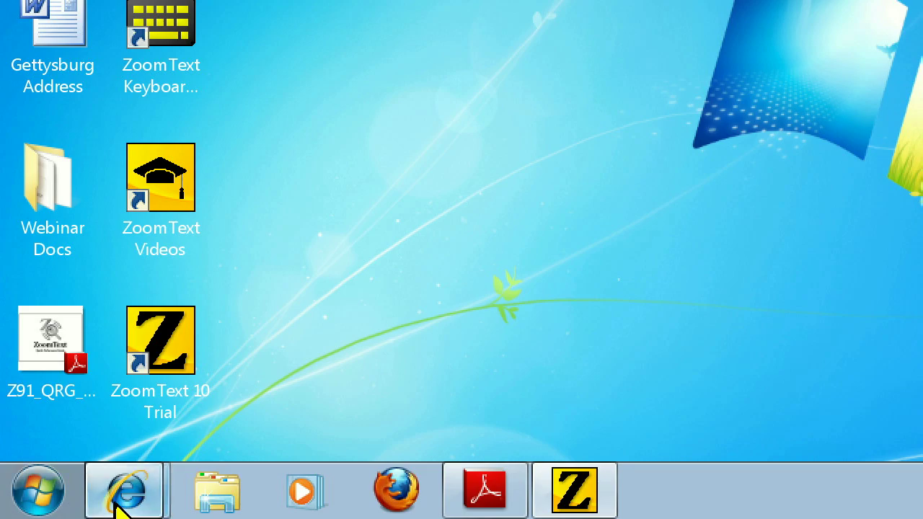
- Copy the opening paragraphs of the UK voice of Siri article, through the Briggs paragraph
mouse_move(119, 498)
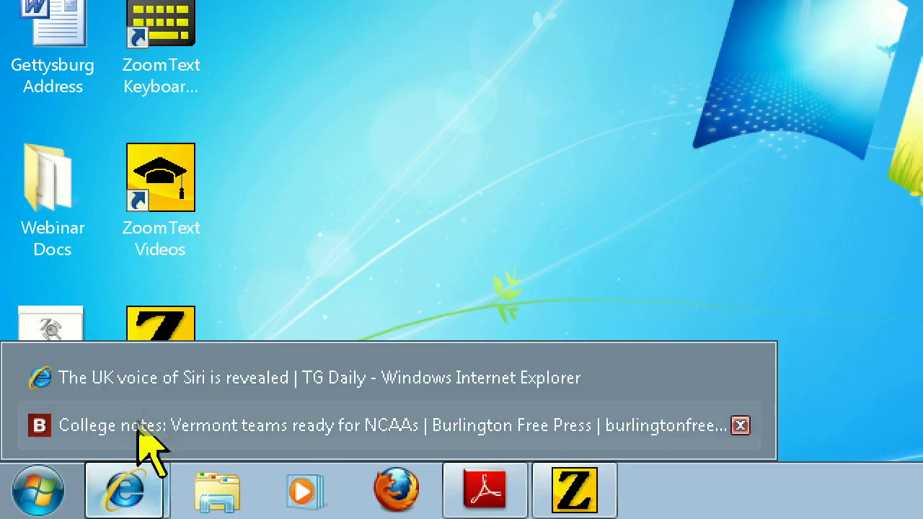
left_click(158, 378)
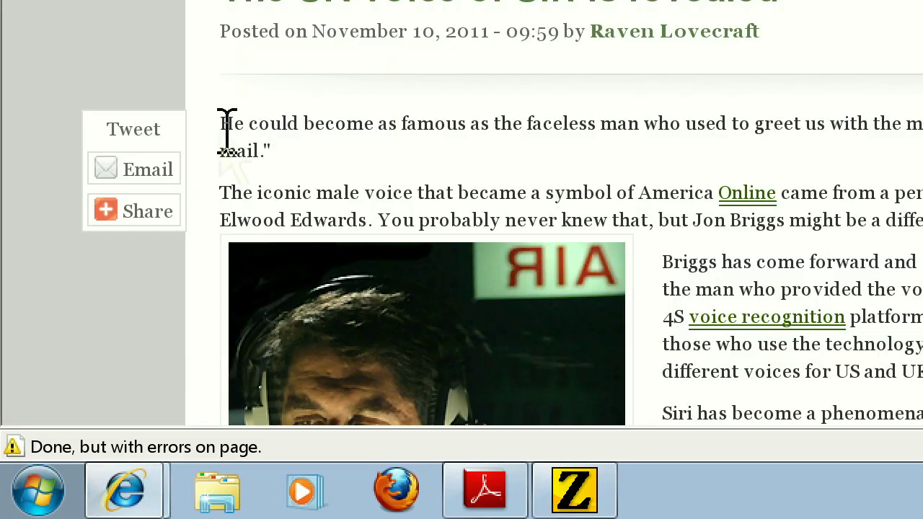
left_click_drag(223, 128, 885, 216)
left_click_drag(790, 217, 922, 371)
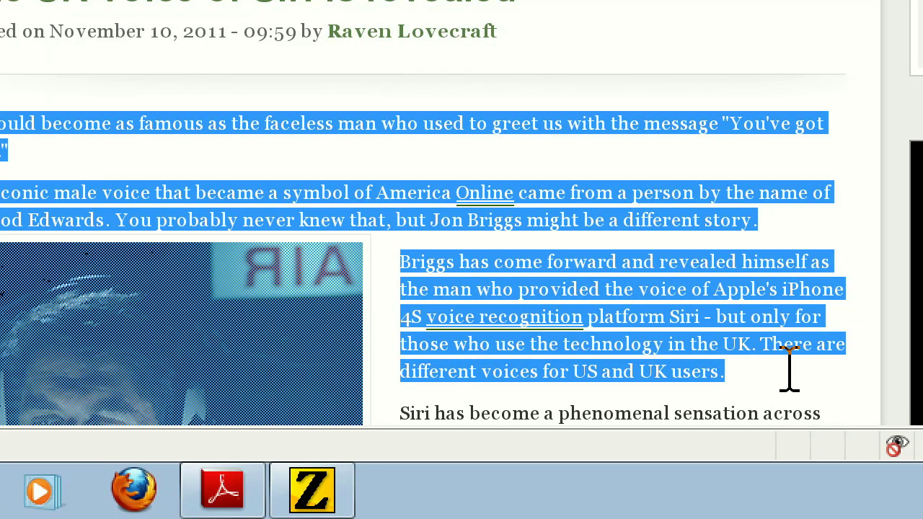
key("ctrl+c")
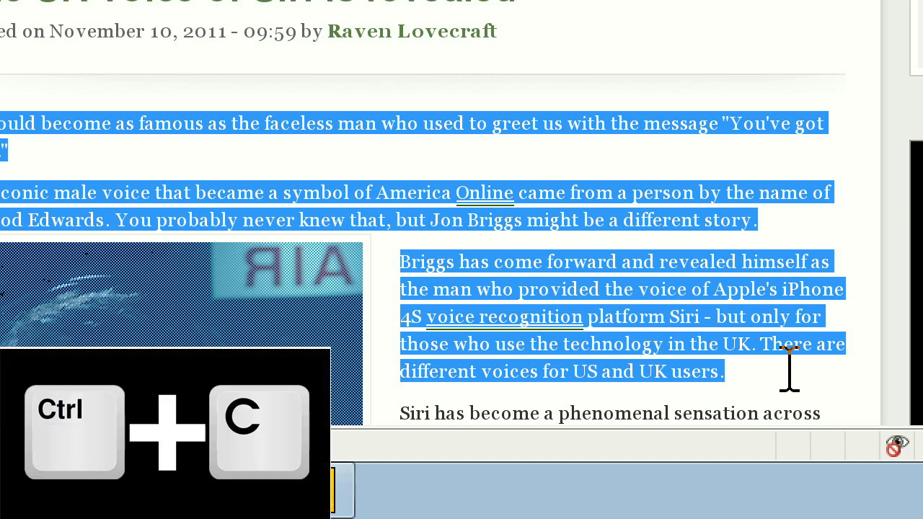
right_click(707, 346)
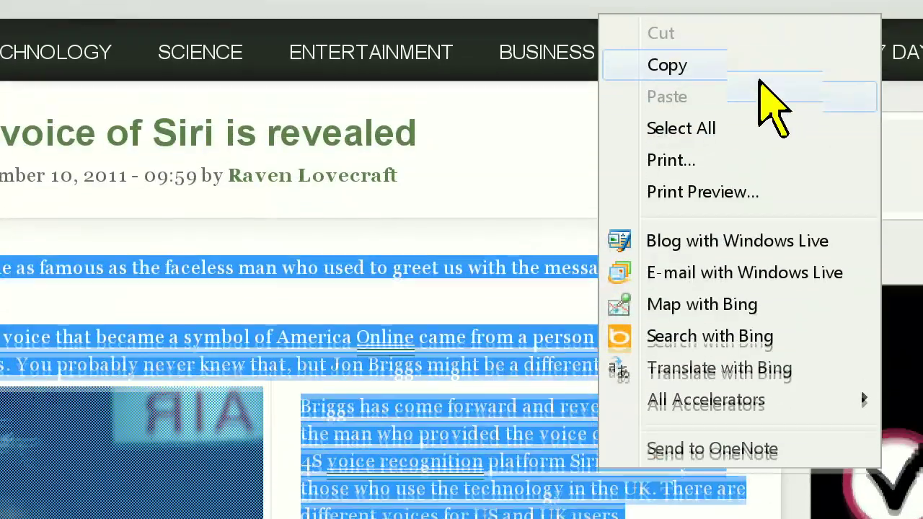
left_click(801, 1)
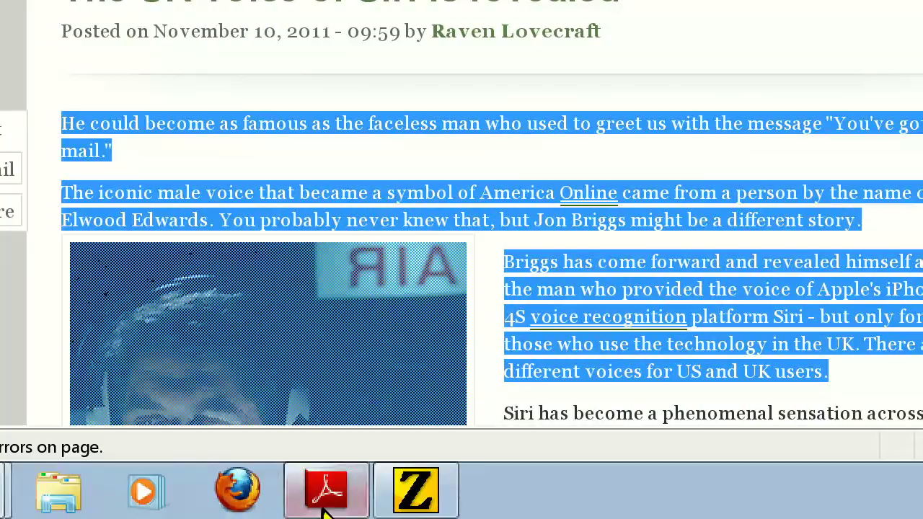
- Have ZoomText's Background Reader read the copied text, then bring the browser forward and minimize the reader
left_click(423, 491)
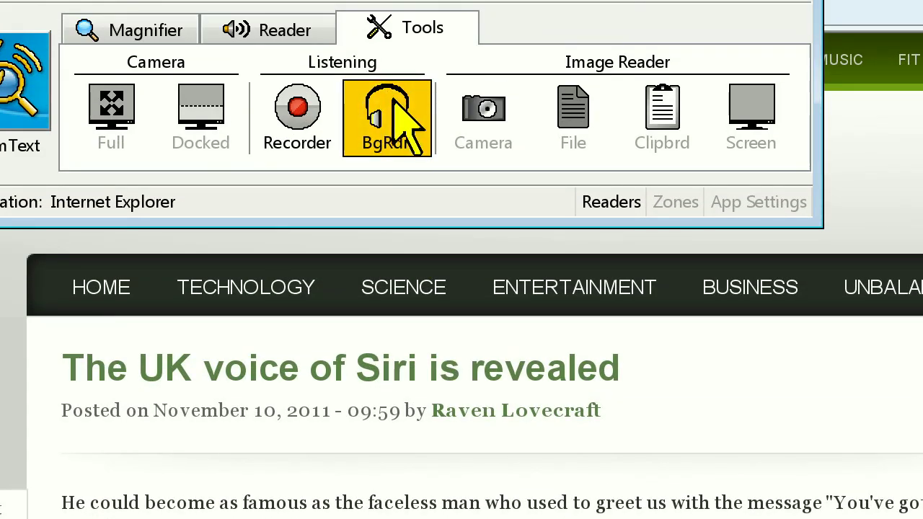
left_click(393, 119)
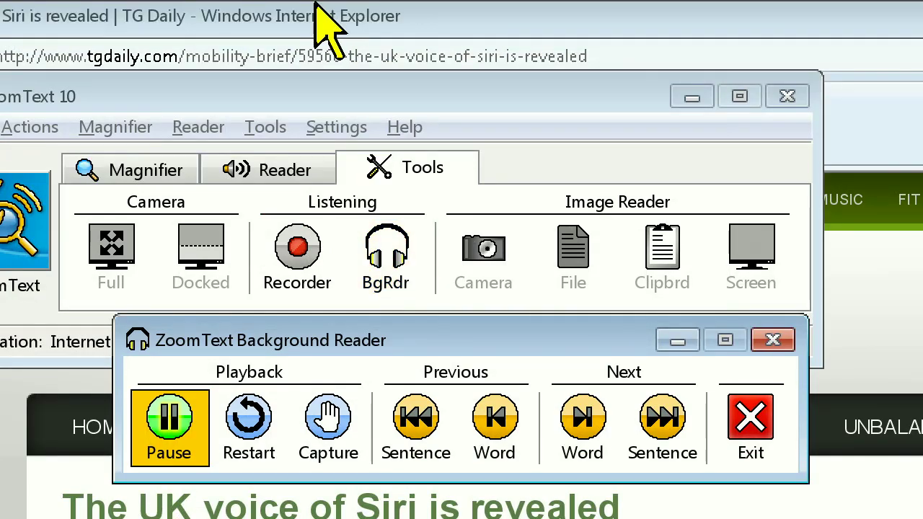
left_click(316, 7)
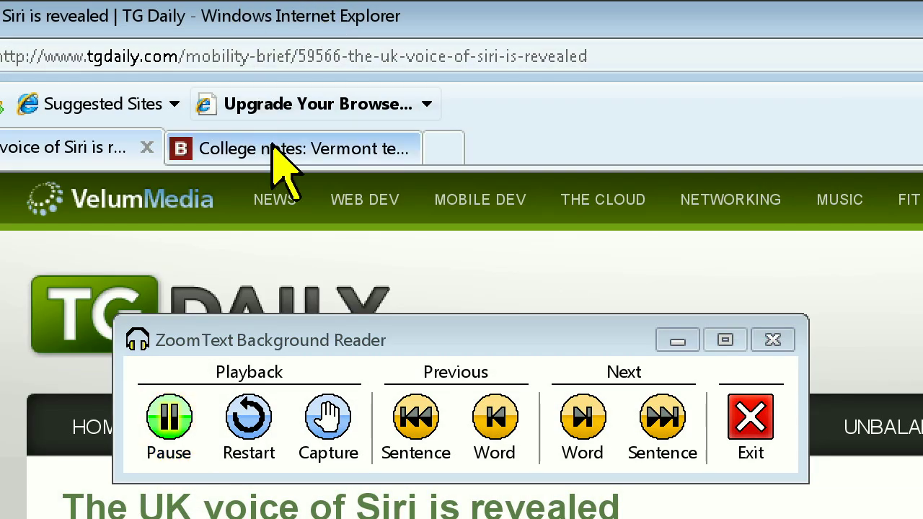
left_click(703, 342)
left_click(678, 340)
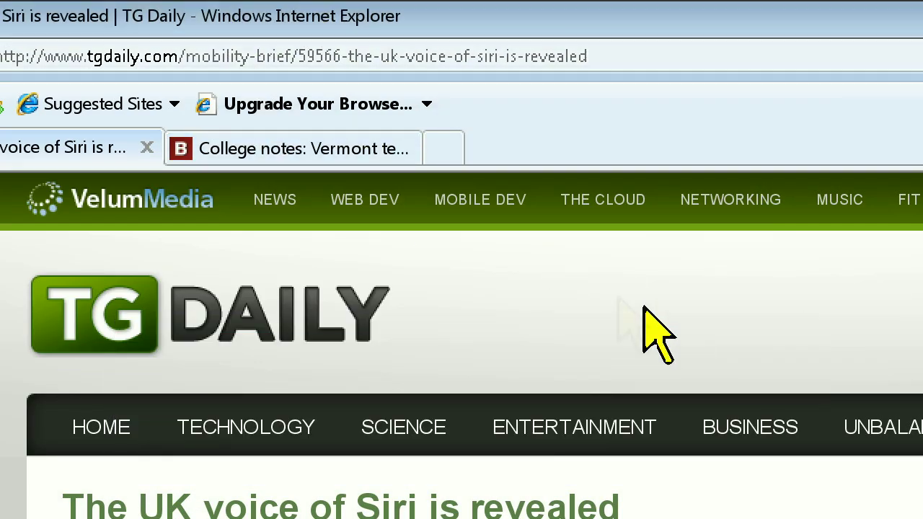
- Copy the first two paragraphs of the College notes article and open Background Reader from ZoomText's jump list
left_click(371, 149)
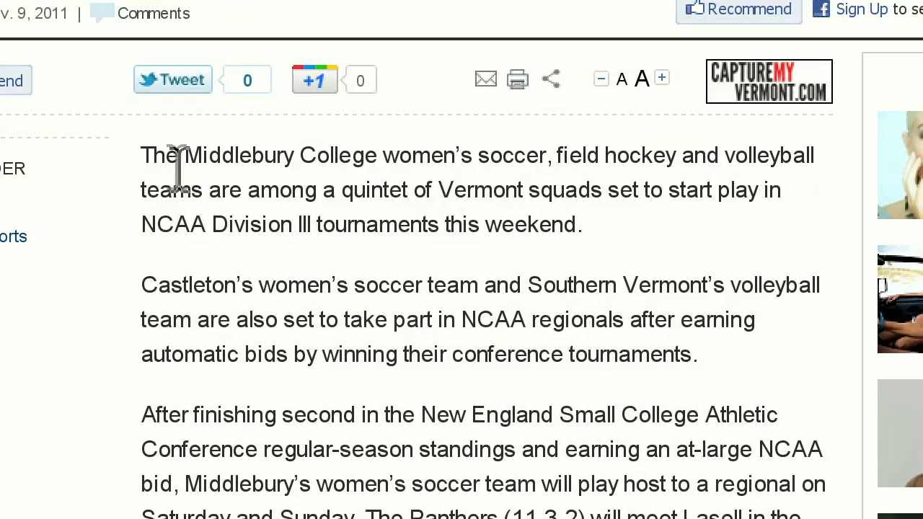
left_click_drag(145, 155, 656, 354)
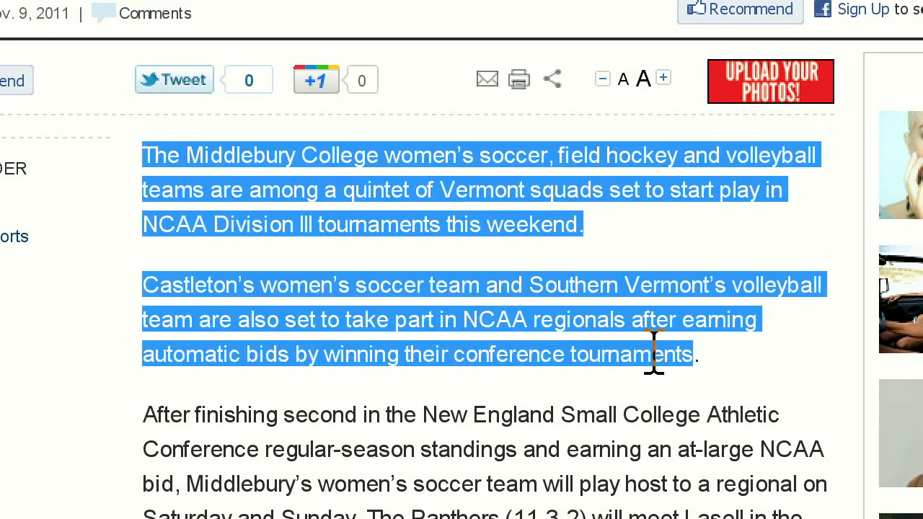
right_click(621, 339)
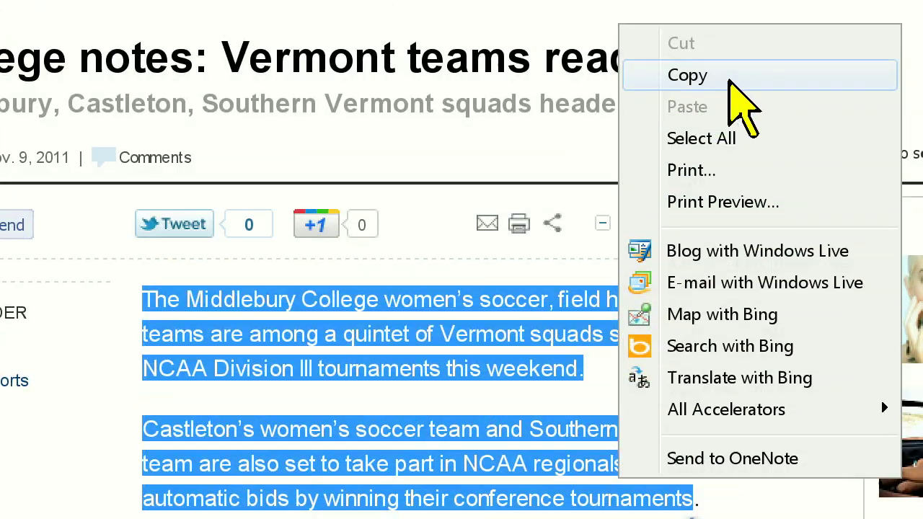
left_click(685, 74)
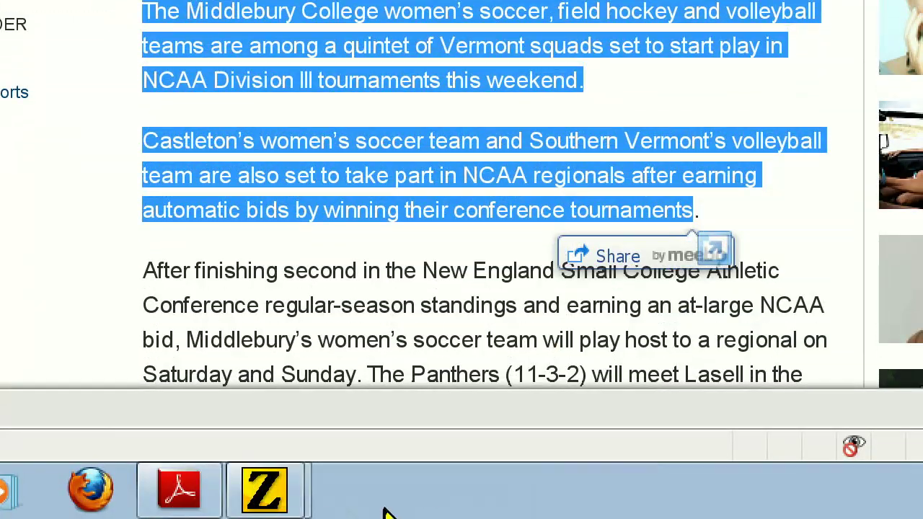
left_click(272, 505)
left_click(267, 424)
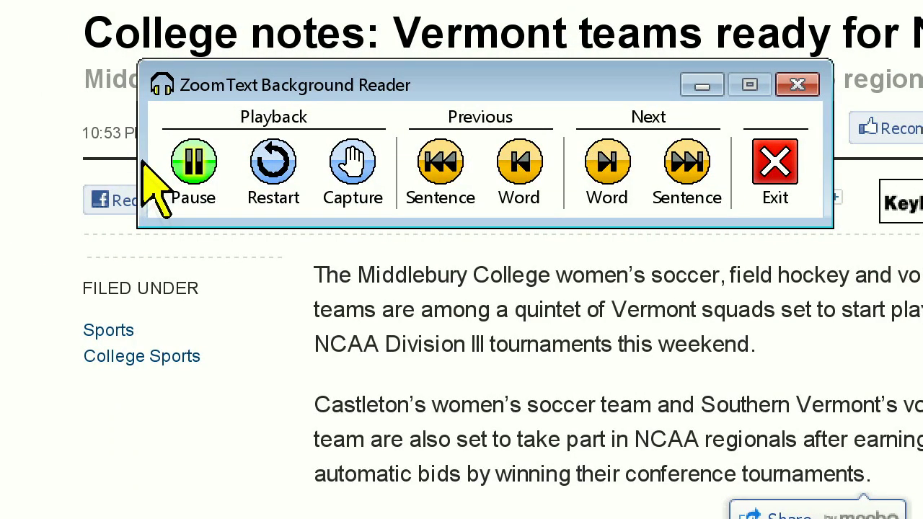
- Pause and resume the Background Reader on the Vermont article, then exit the reader window
left_click(190, 199)
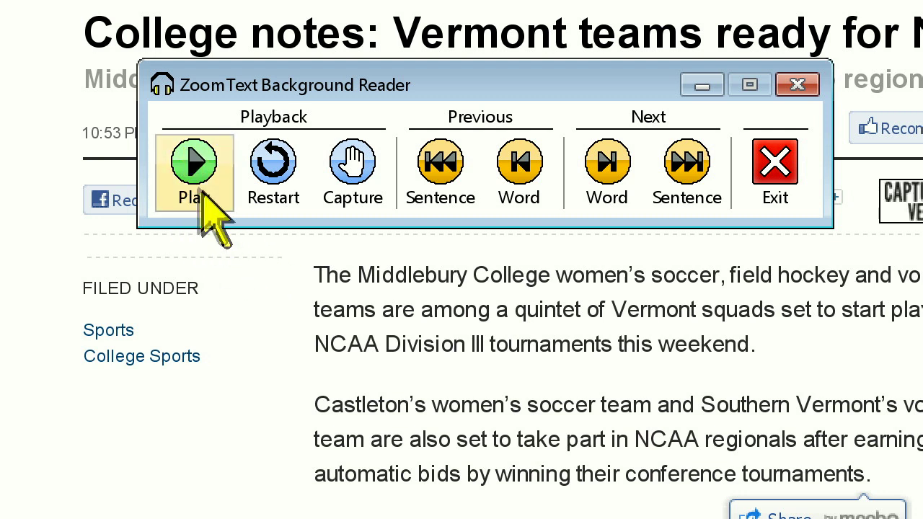
left_click(196, 210)
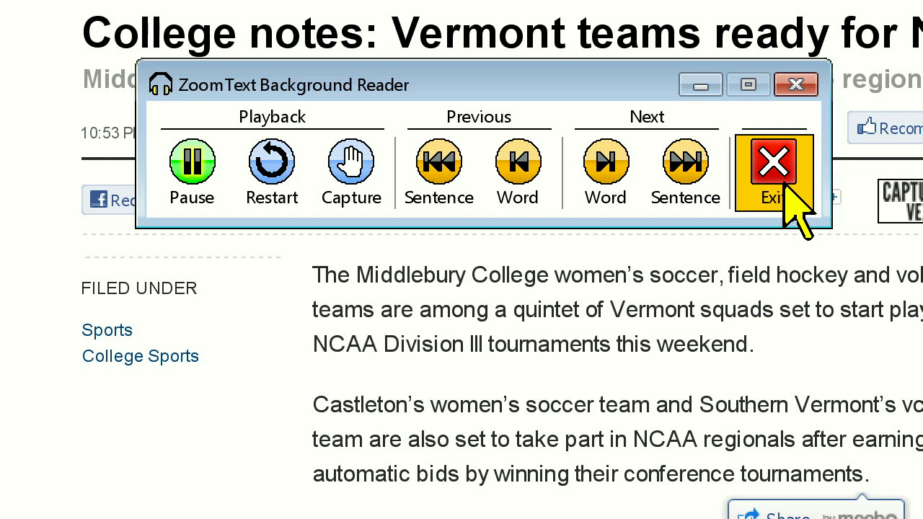
left_click(797, 210)
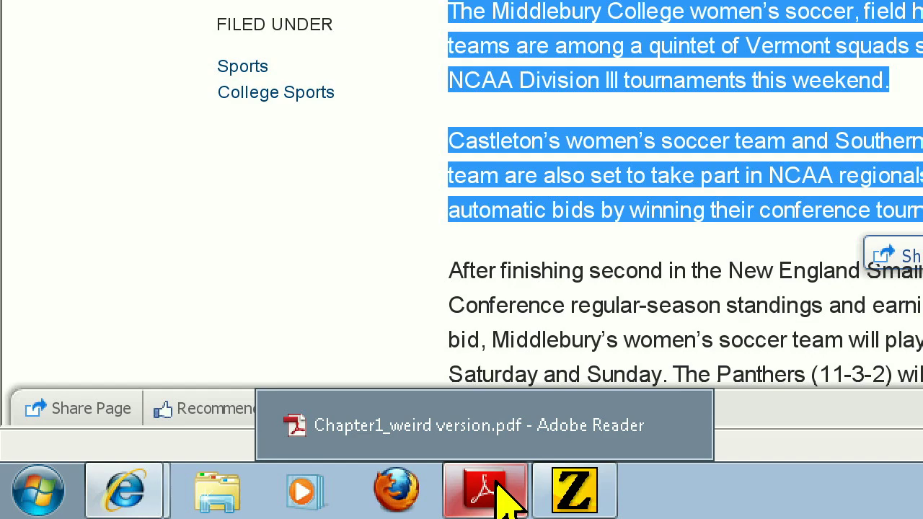
- Select all text in the Chapter1_weird PDF and start Background Reader with Caps Lock+S
left_click(499, 477)
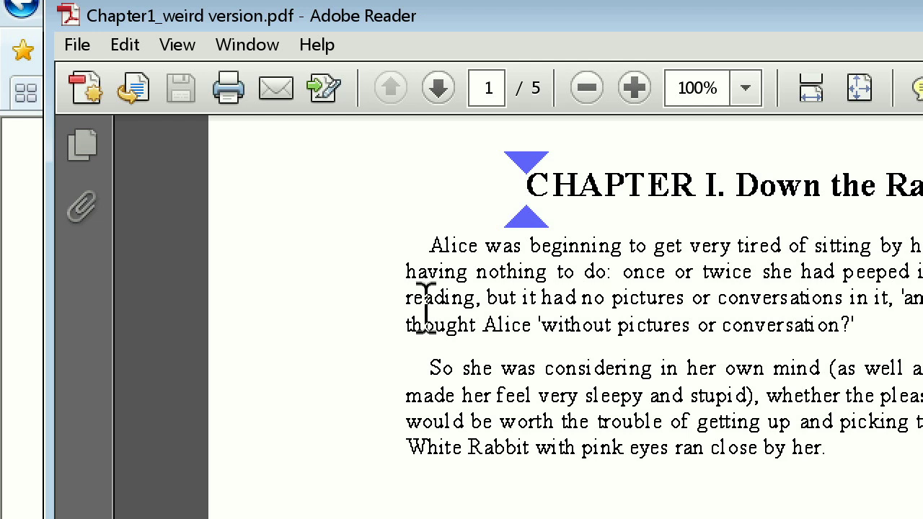
key("ctrl+a")
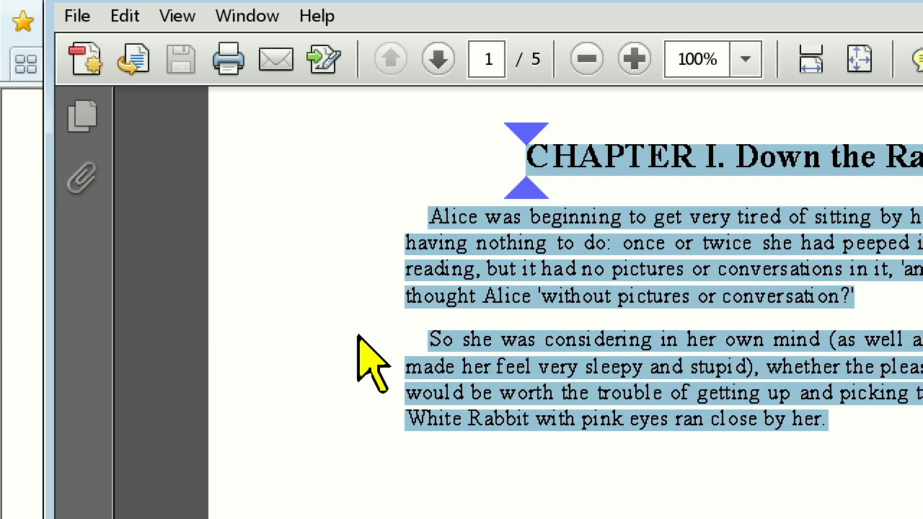
key("Caps_Lock+s")
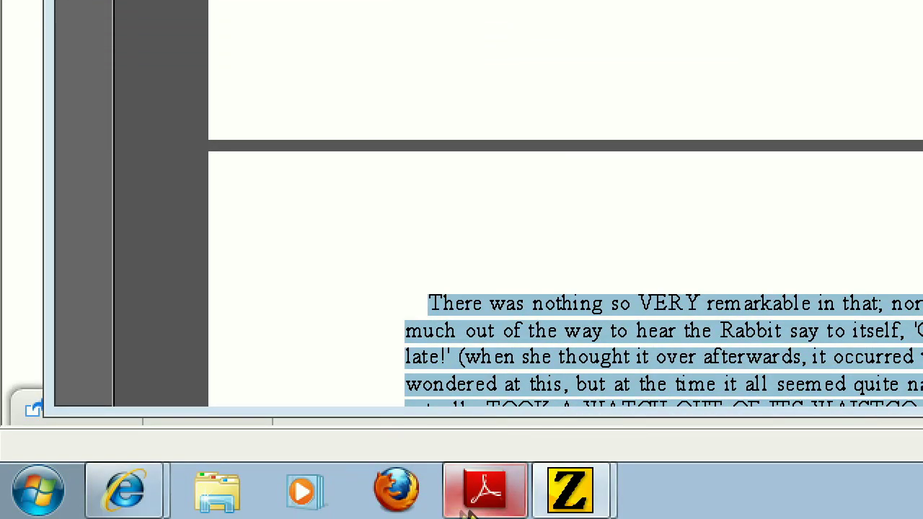
- Launch Word with winword, start Background Reader, and type 'Alice was looking at a book that had no pictures in it.'
key("super+r")
type("winword")
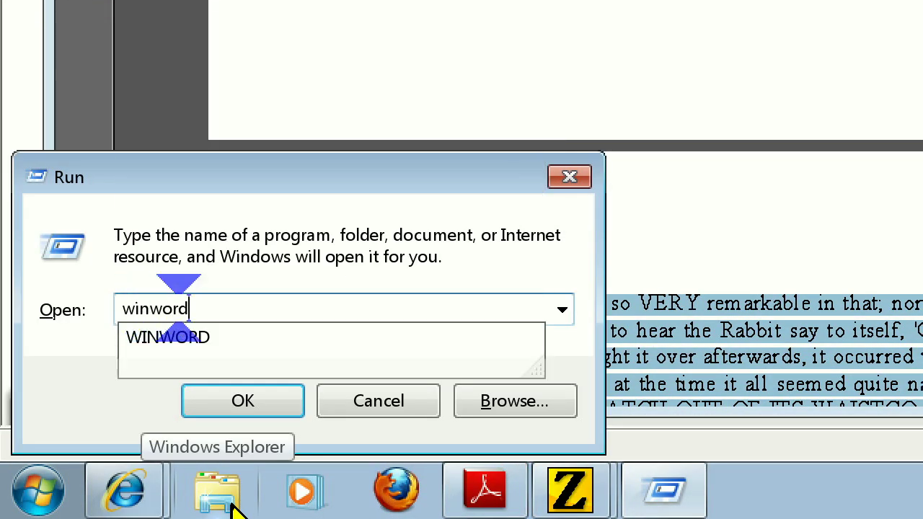
key("Return")
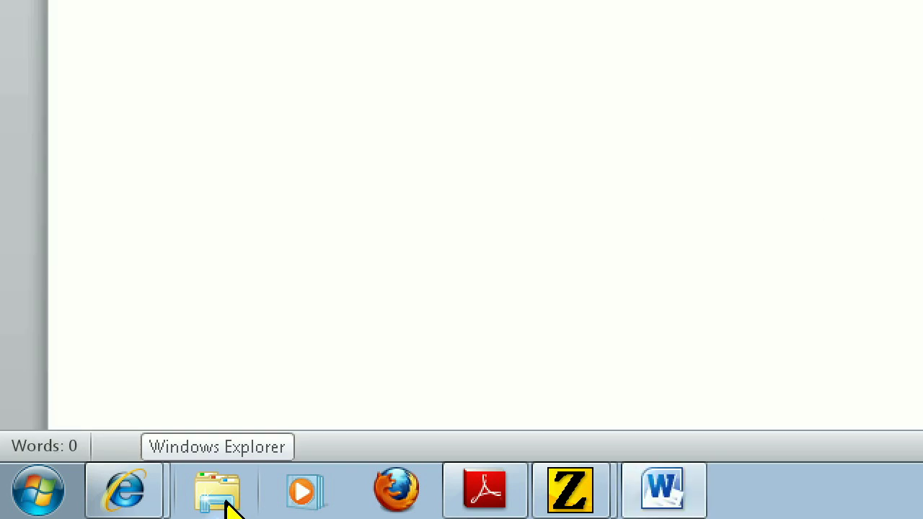
key("alt+shift+b")
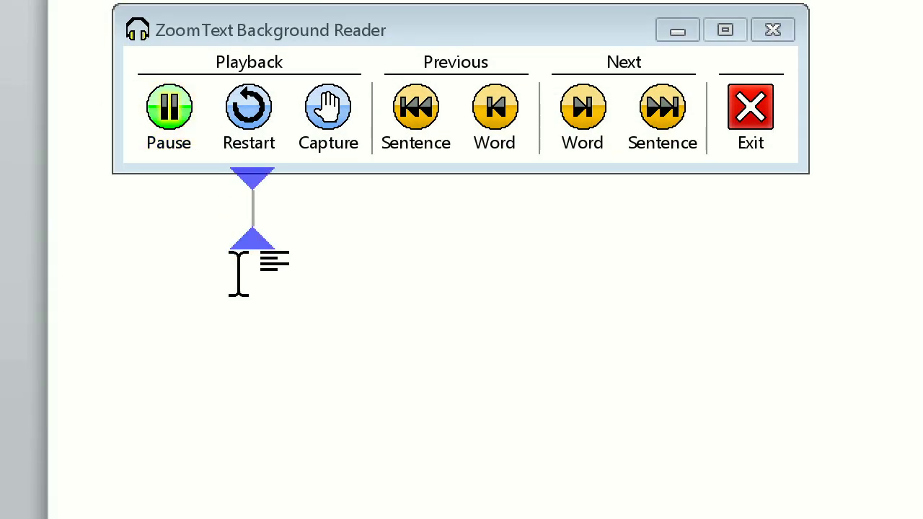
type("Alice was")
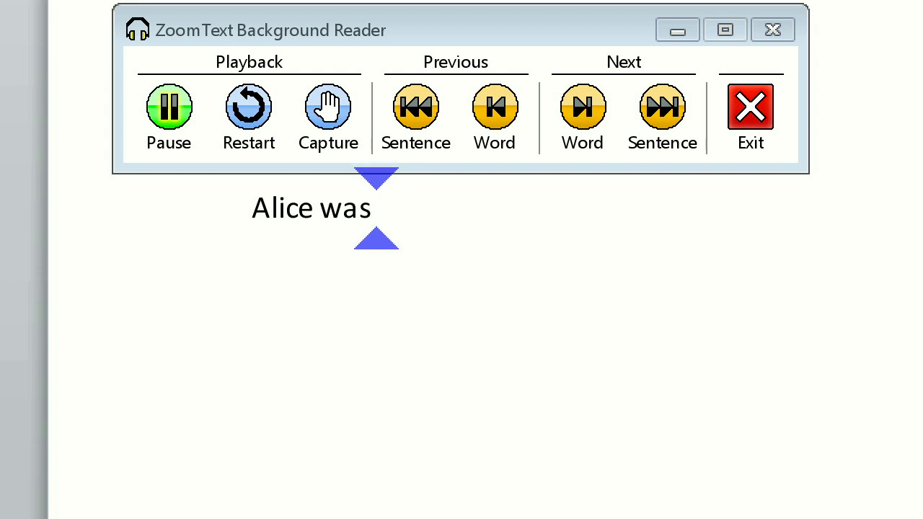
type(" looking at a bo")
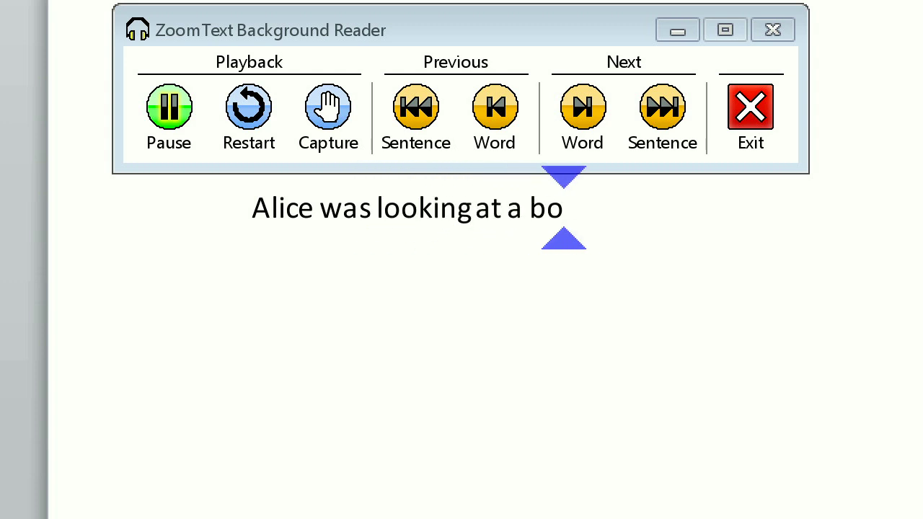
type("res in it.")
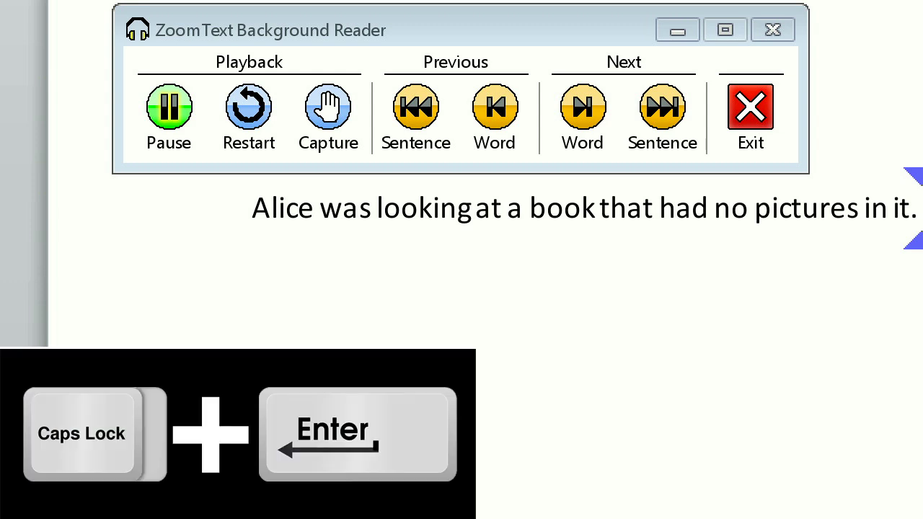
- Pause reading of the sentence, step through it word by word, resume, then stop reading
key("Caps_Lock+Return")
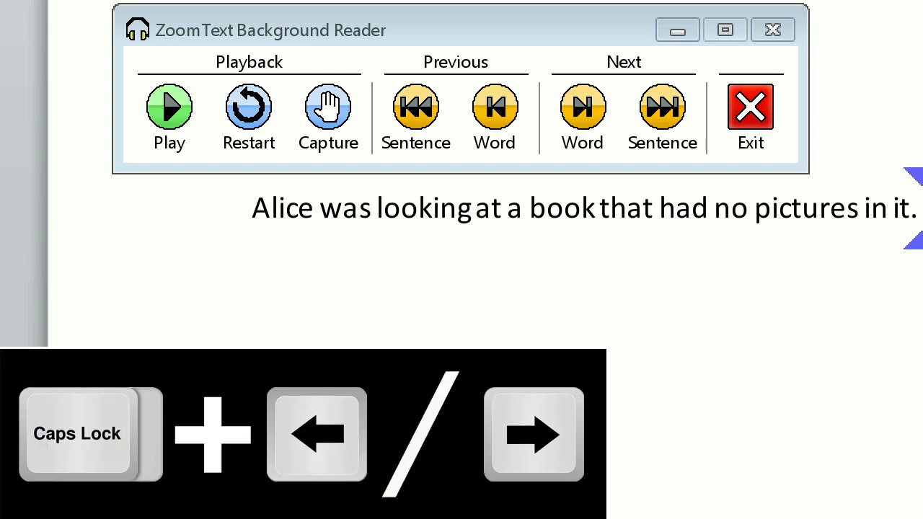
key("Caps_Lock+Right")
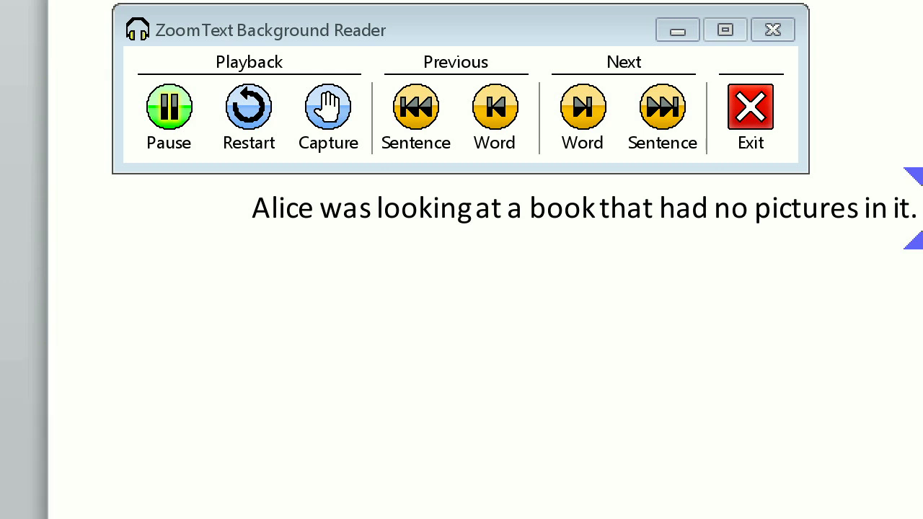
key("ctrl+Caps_Lock+Right")
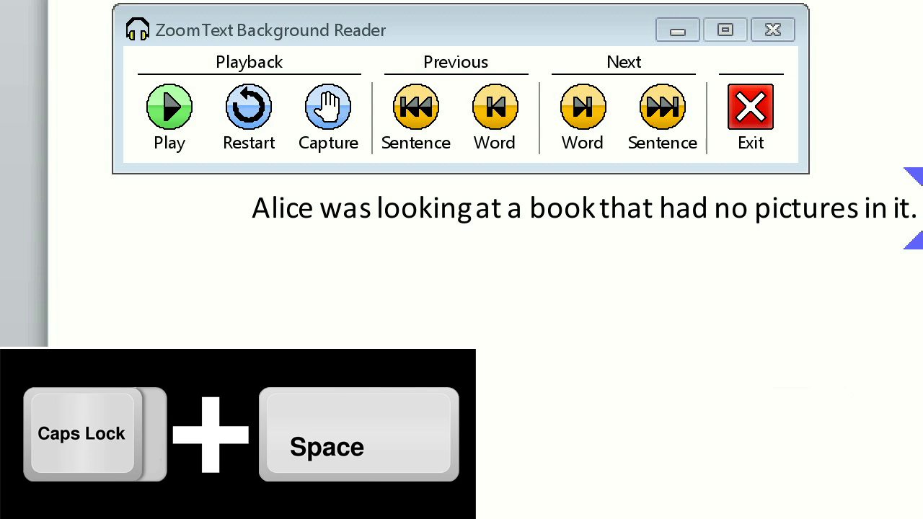
key("Caps_Lock+space")
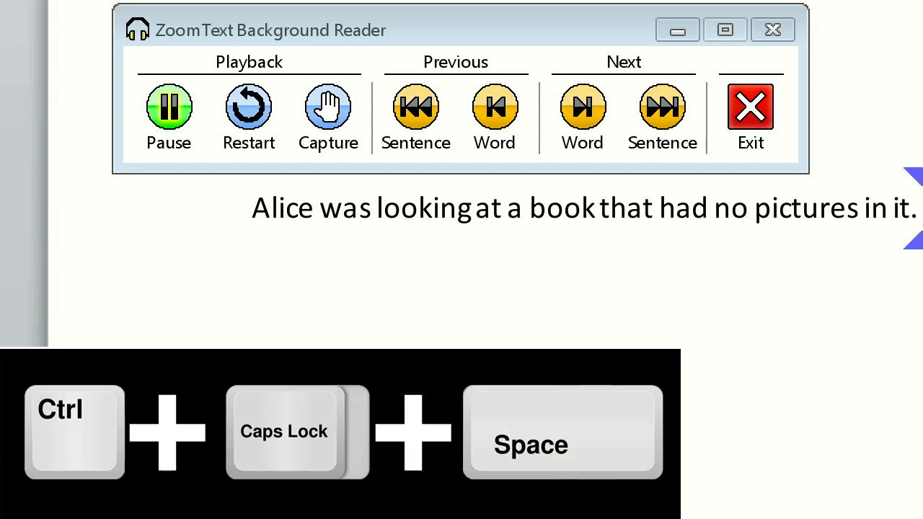
key("ctrl+Caps_Lock+space")
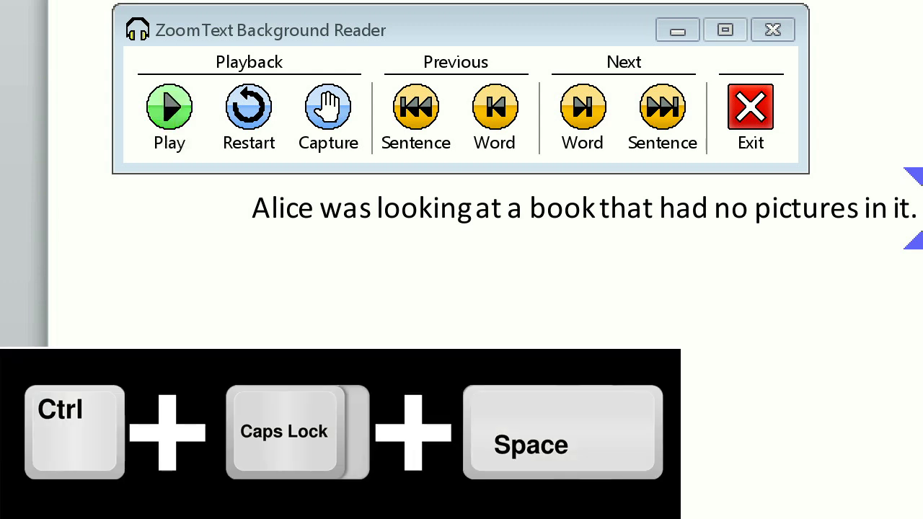